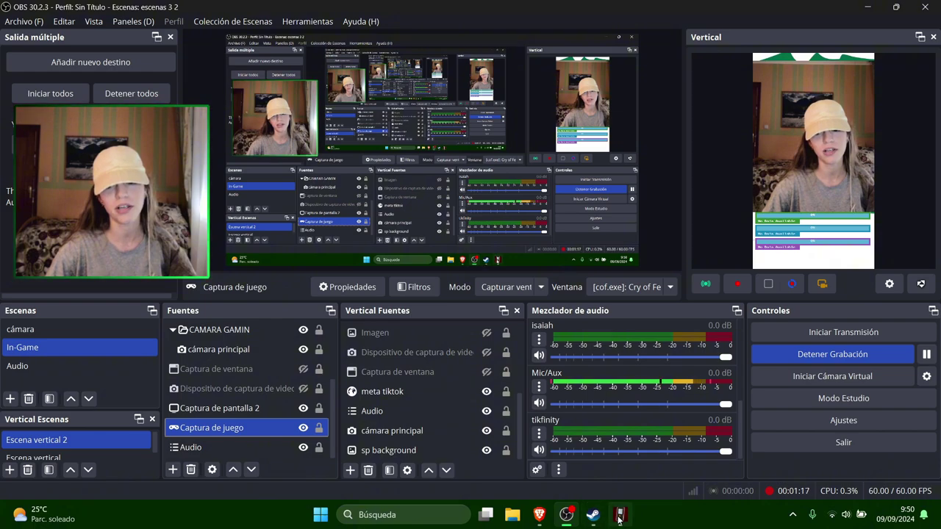
Switch to the running Cry of Fear game to view its main menu and return to OBS.
click(619, 516)
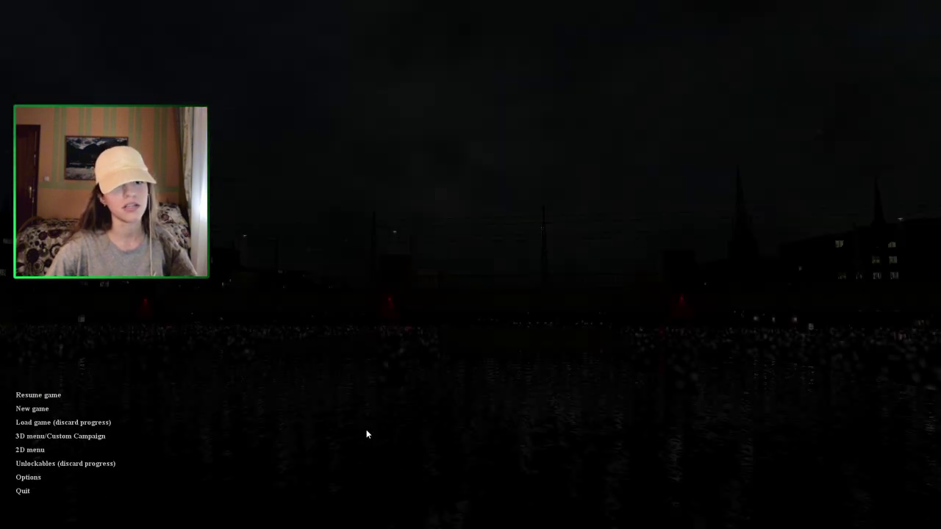
key(alt+Tab)
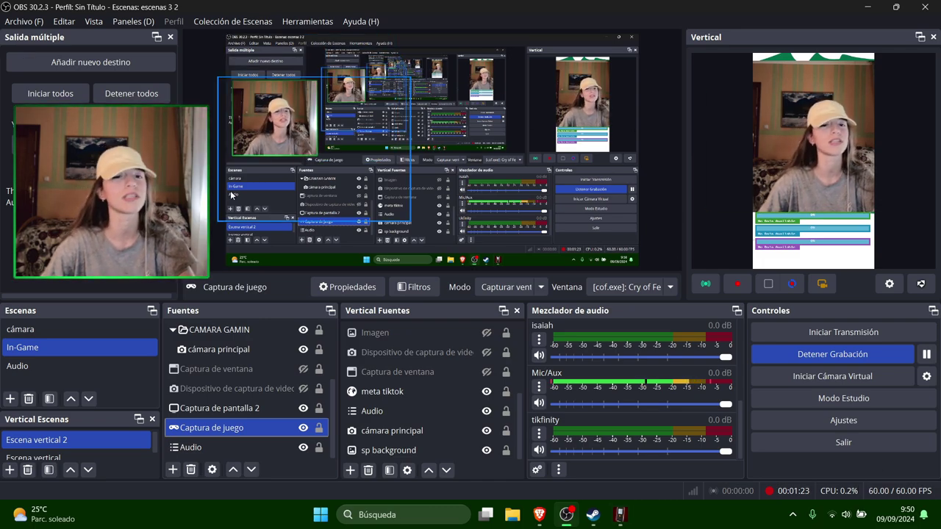
click(360, 373)
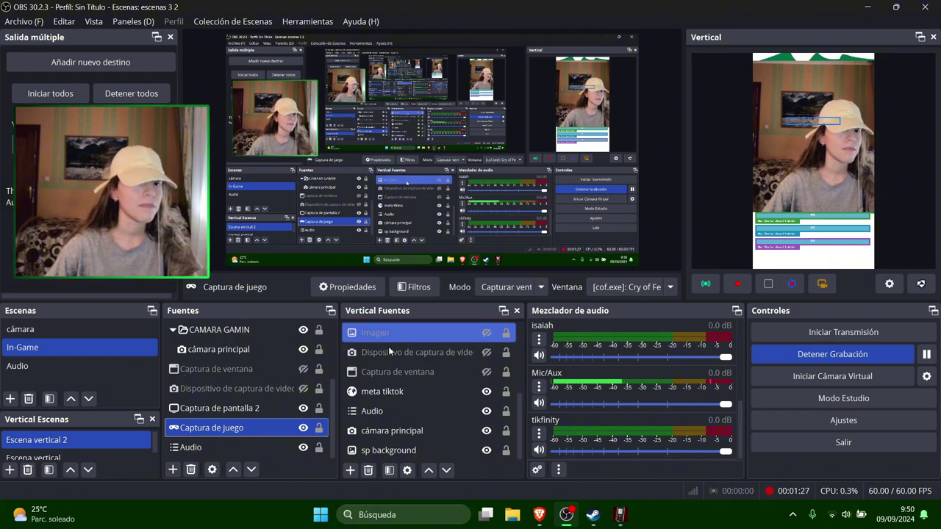
ctrl+click(324, 408)
click(303, 410)
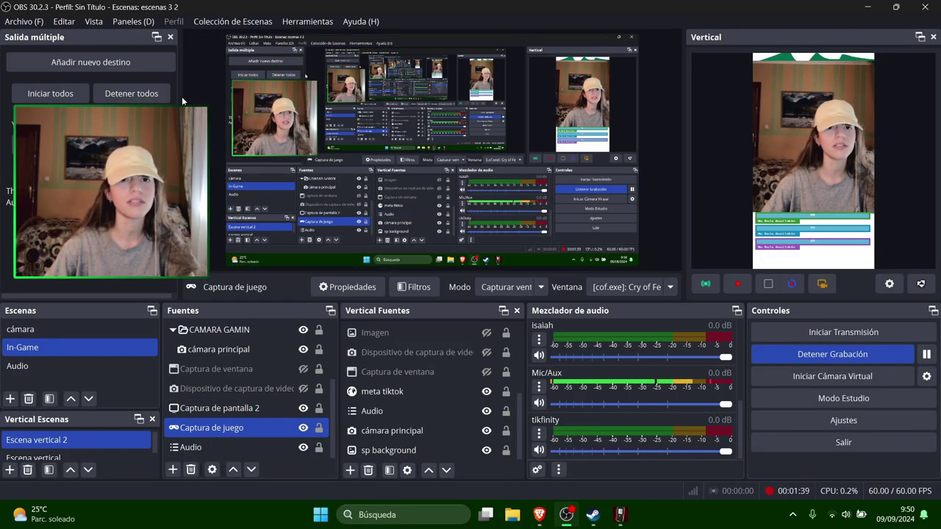
Check for program updates and close the update dialog.
click(359, 21)
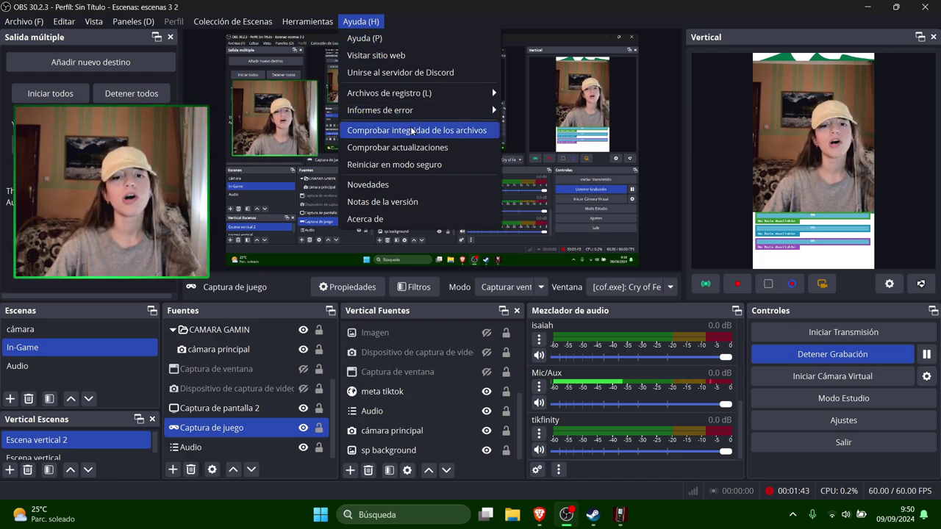
click(411, 148)
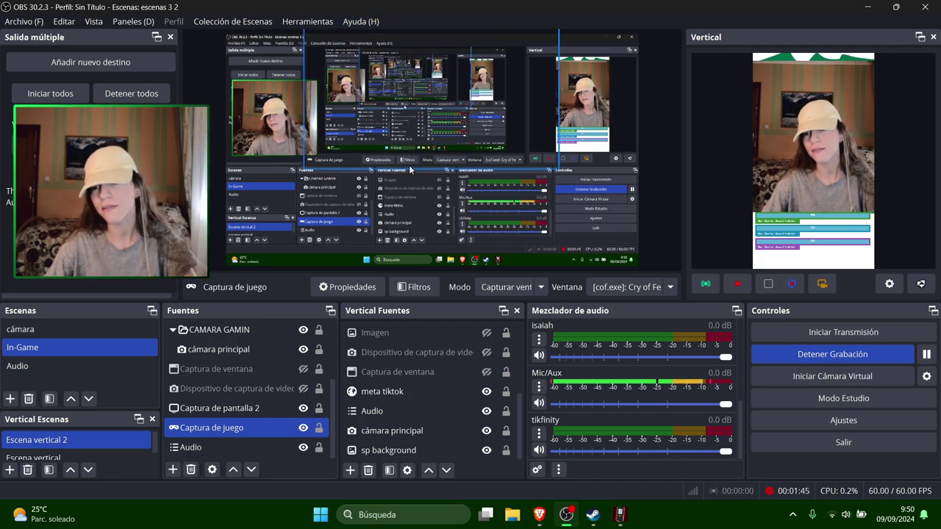
drag(460, 213, 512, 212)
click(604, 268)
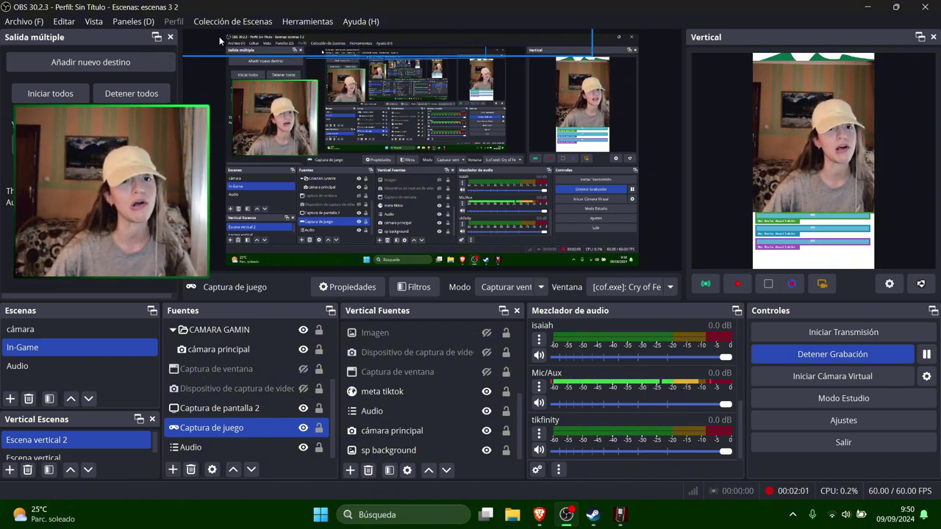
Request the file integrity check and cancel its confirmation prompt.
click(361, 21)
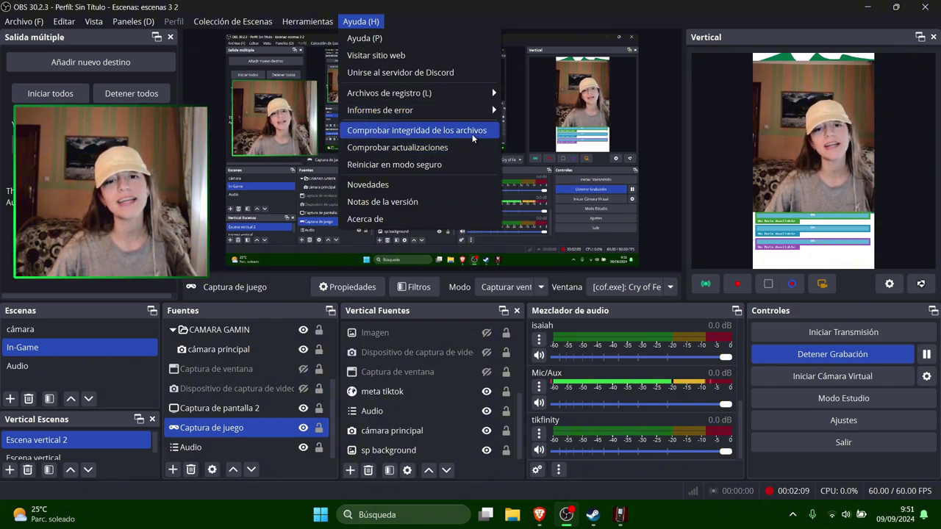
click(437, 131)
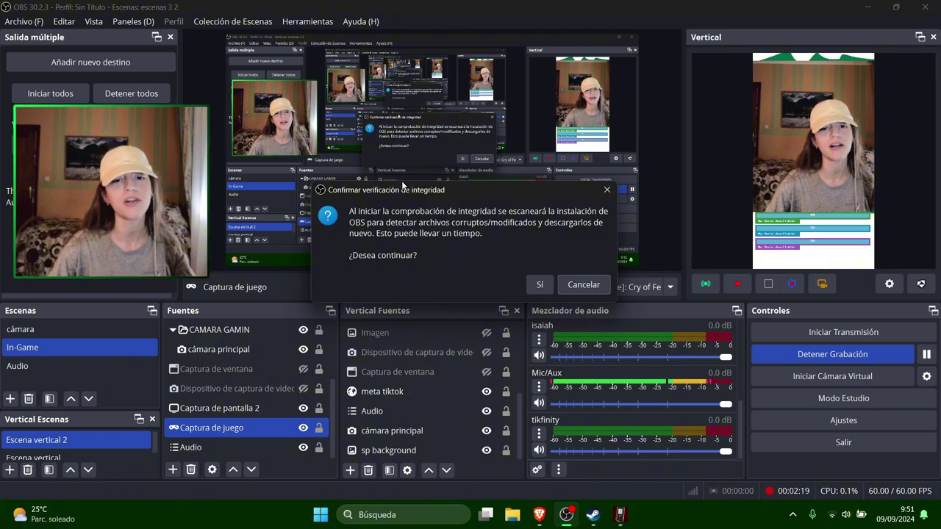
drag(442, 187, 504, 151)
click(658, 245)
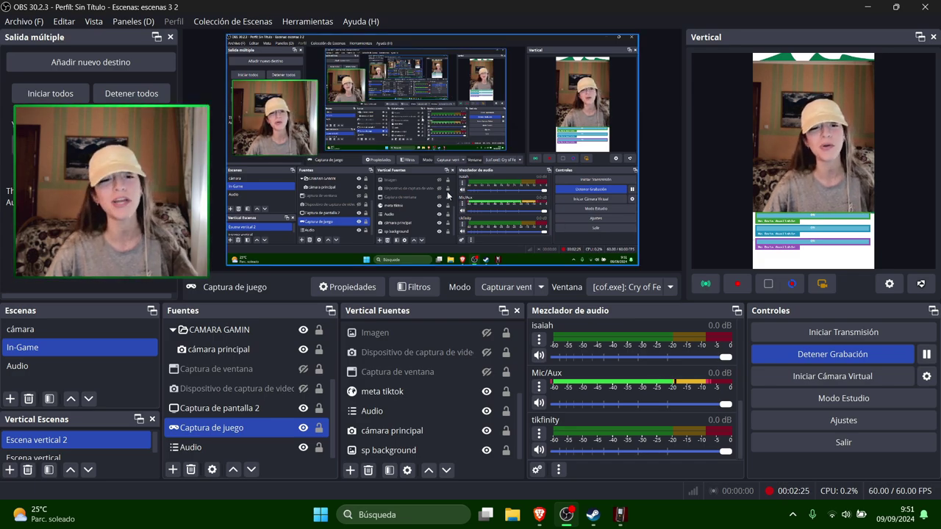
click(361, 20)
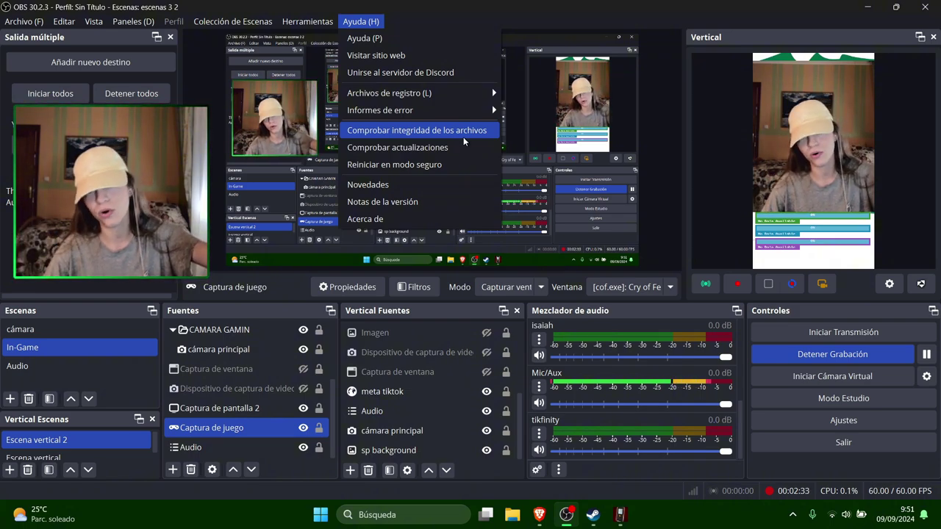
key(Escape)
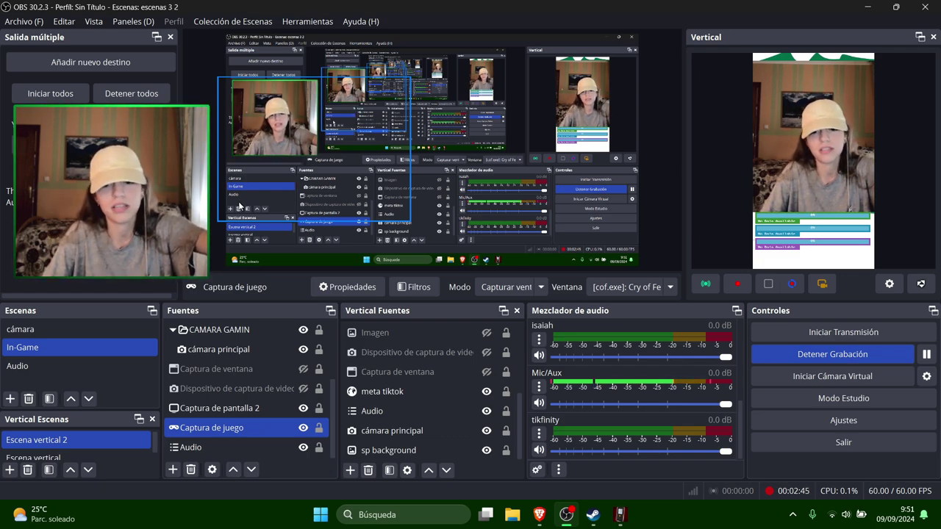
click(311, 330)
click(450, 352)
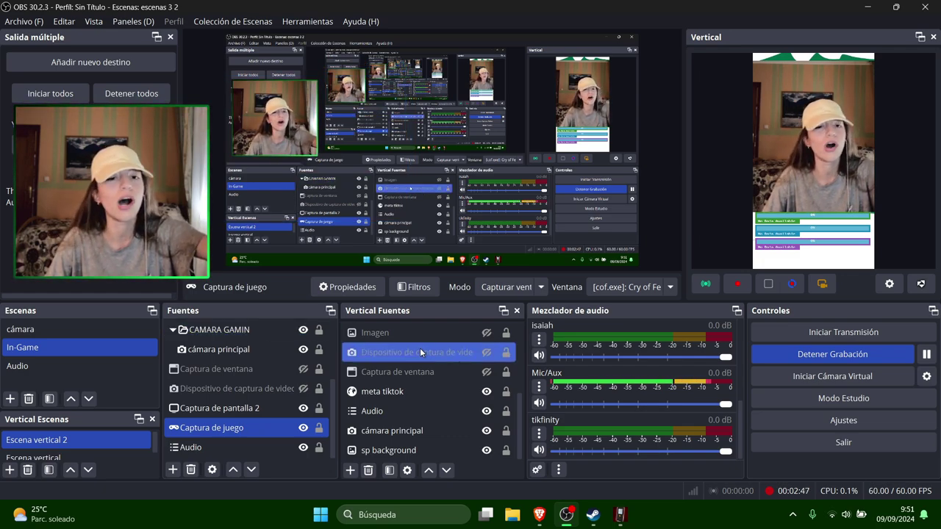
click(384, 372)
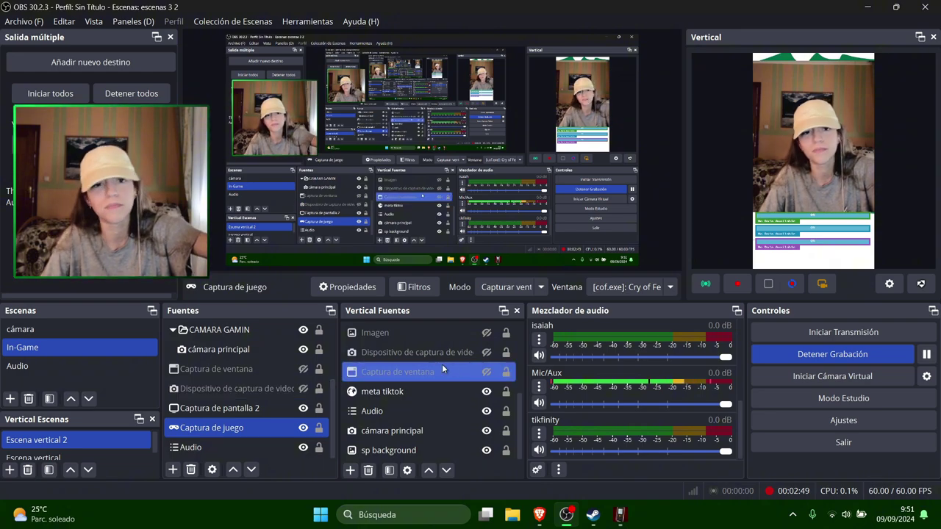
click(271, 259)
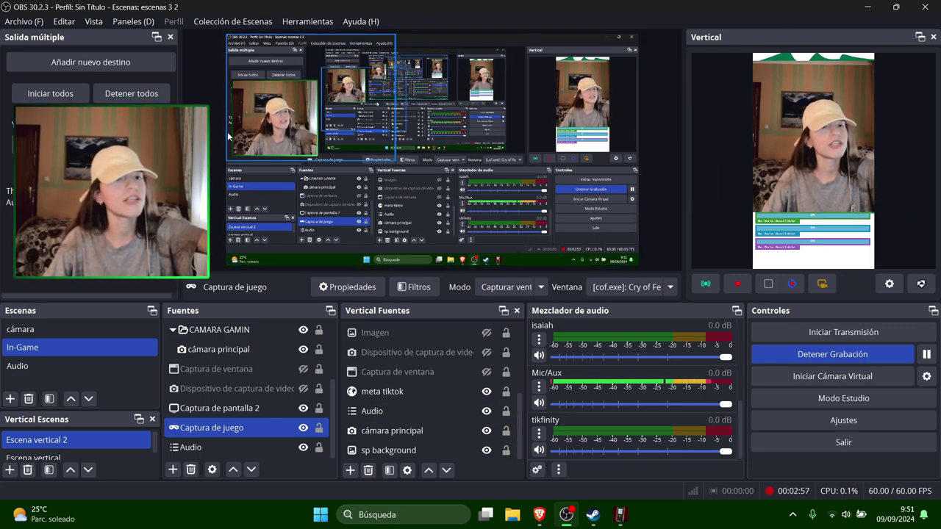
Open the advanced settings and switch the process priority to Normal and back to Alta.
click(10, 26)
click(34, 73)
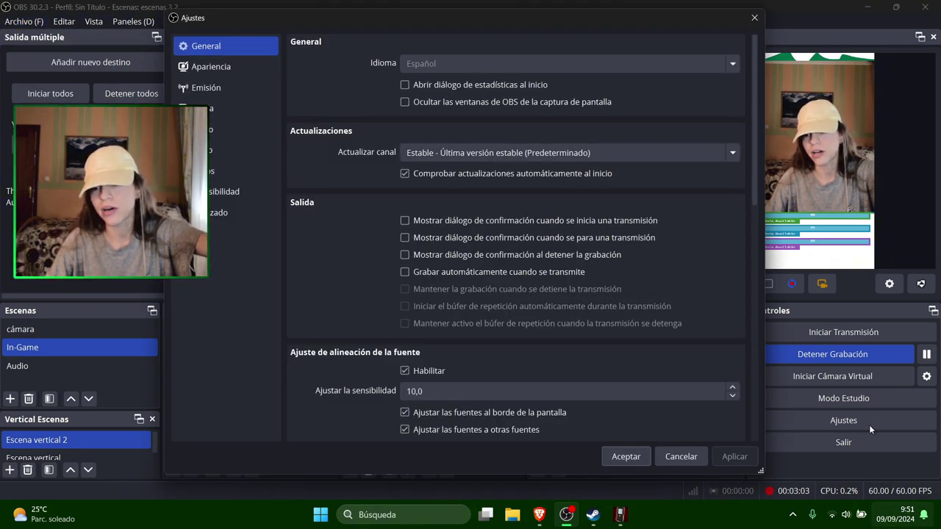
click(237, 213)
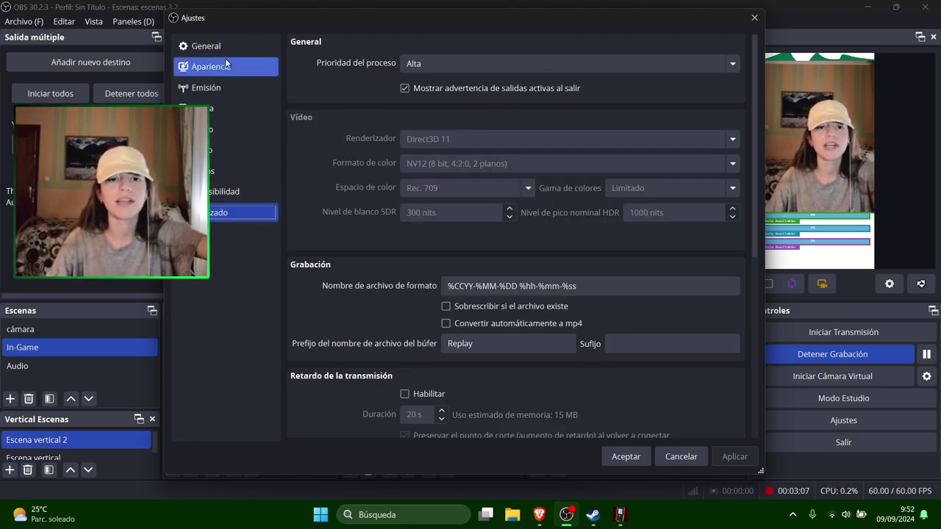
click(488, 64)
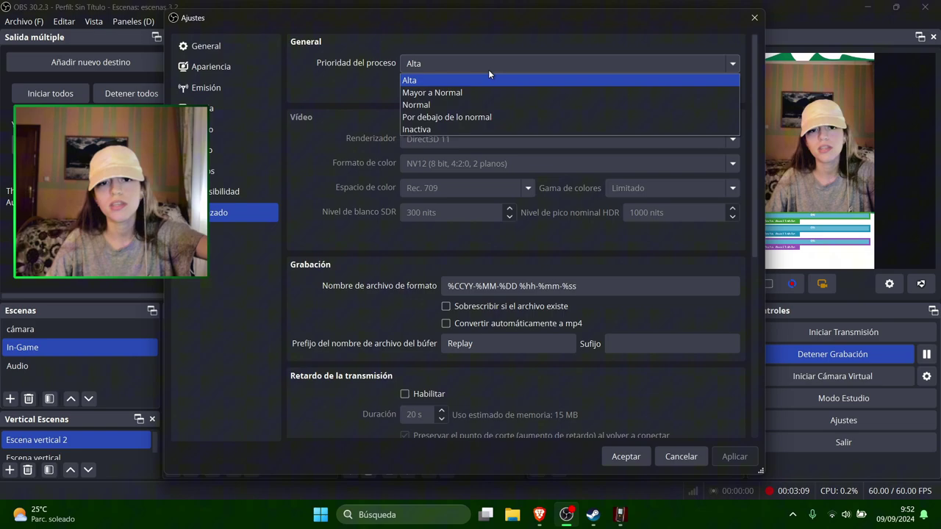
click(445, 102)
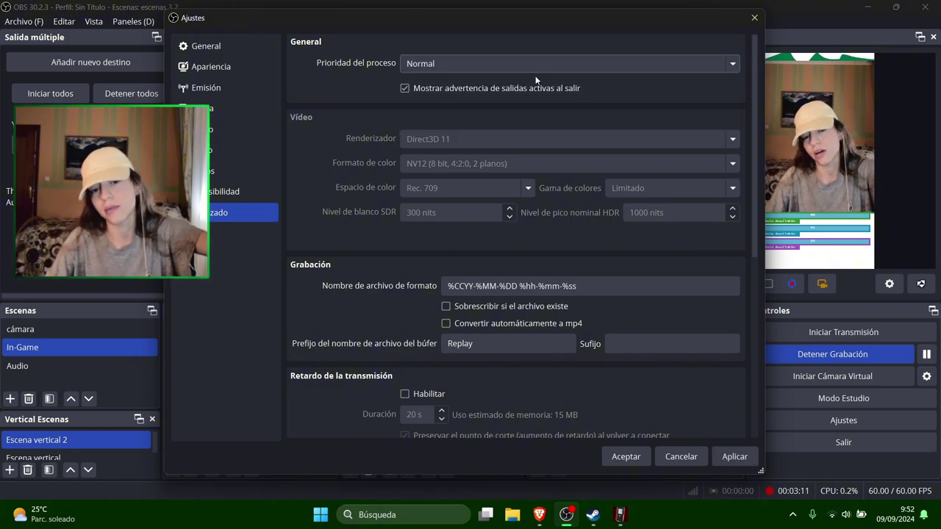
click(511, 64)
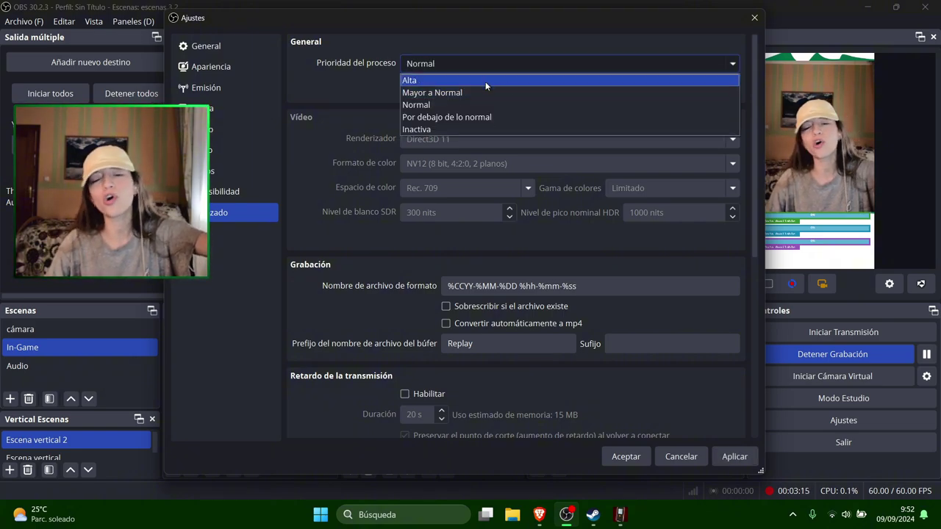
click(485, 81)
Try the Mayor a Normal process priority and restore it to Alta.
click(443, 62)
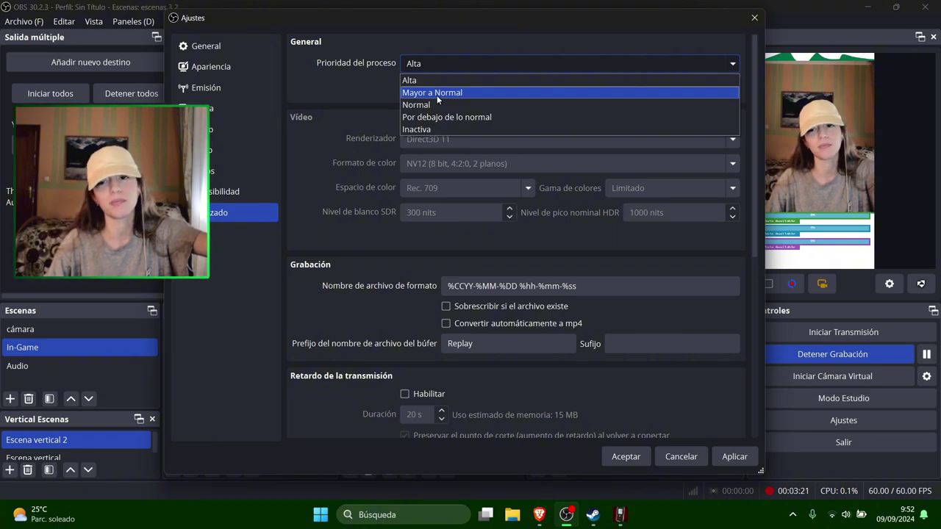
click(437, 93)
click(441, 64)
click(430, 81)
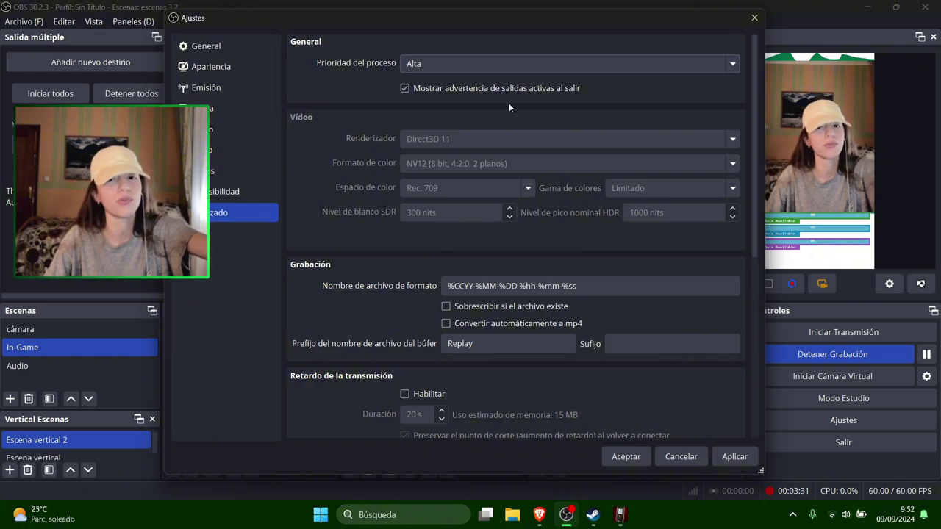
Review the remaining advanced settings, choose Alta as the process priority and accept the settings.
scroll(509, 103, down, 5)
drag(753, 380, 756, 218)
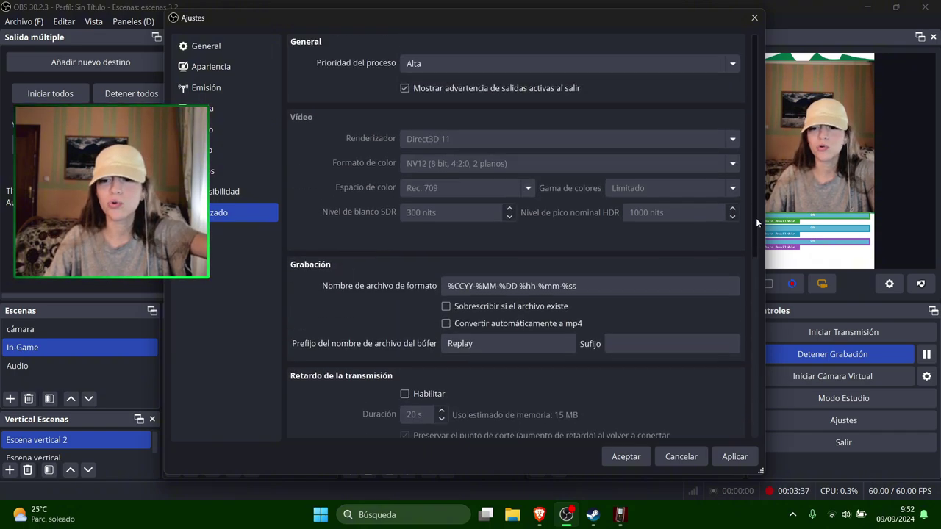
click(453, 62)
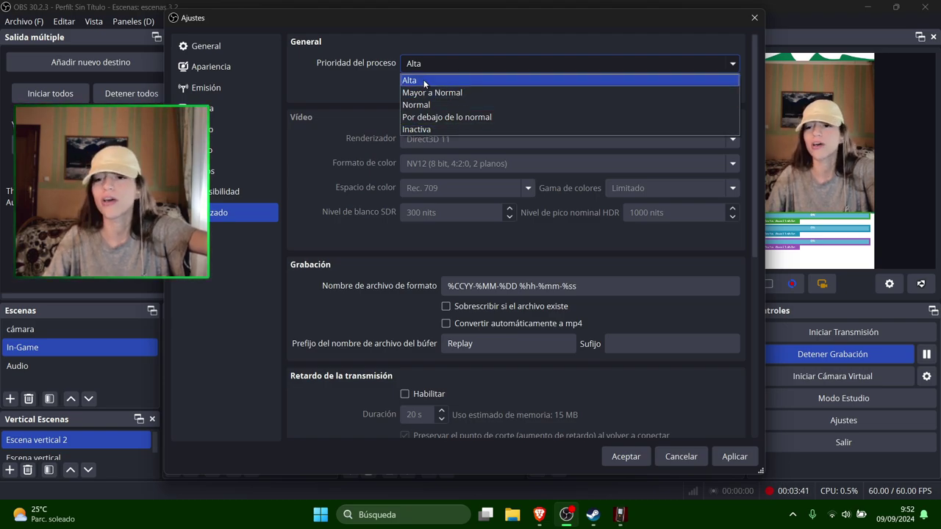
click(425, 80)
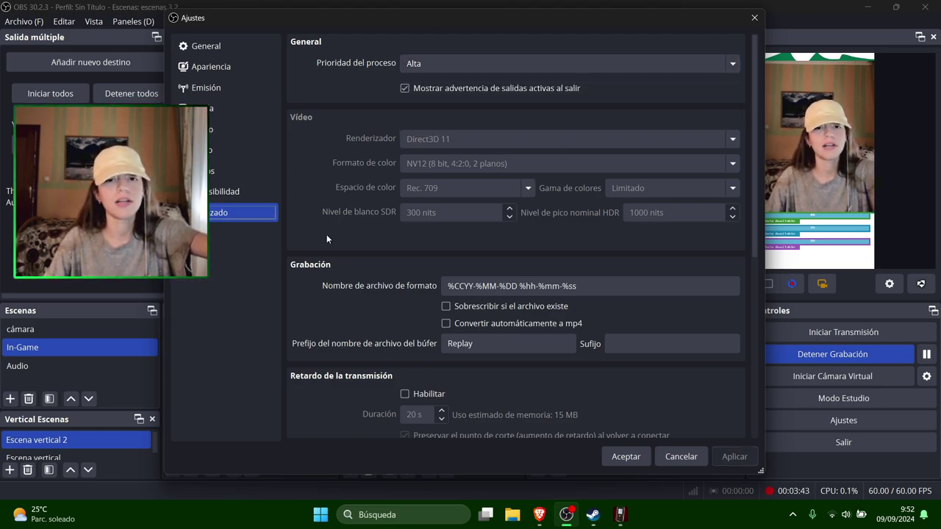
click(634, 459)
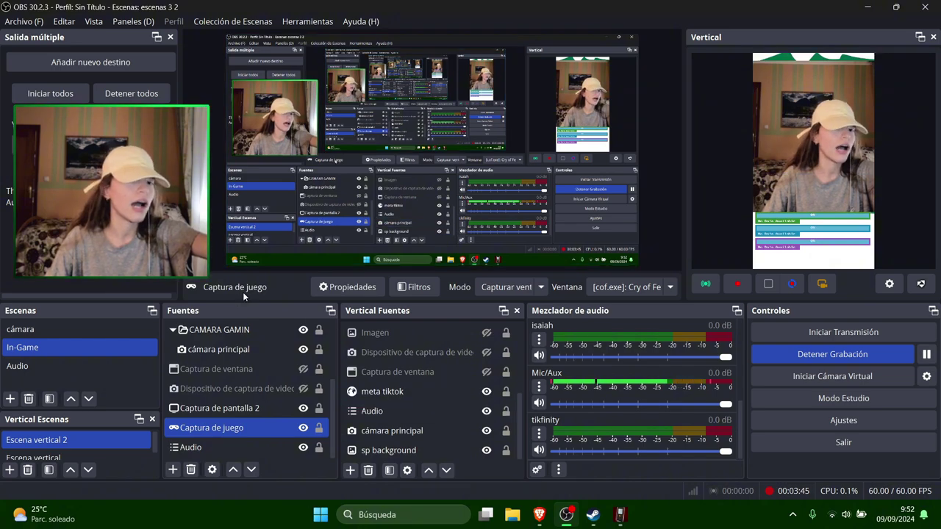
ctrl+click(307, 413)
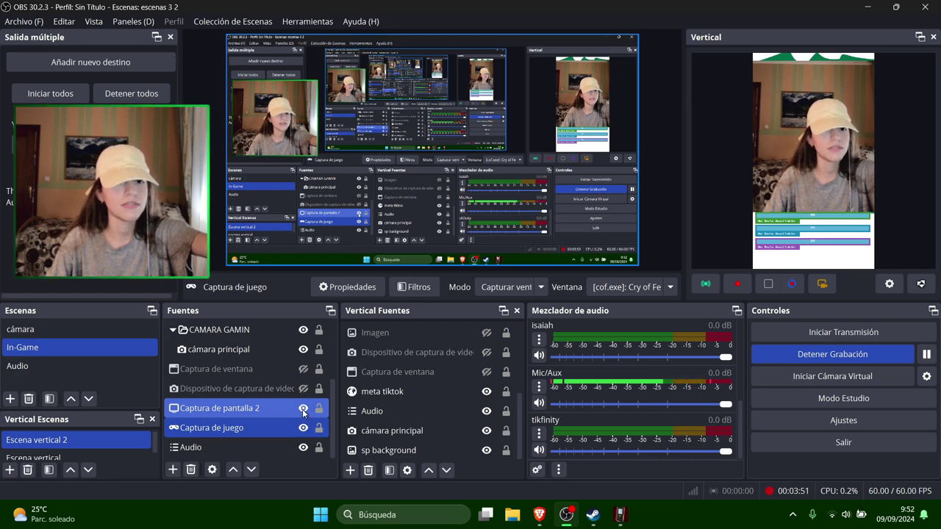
click(303, 410)
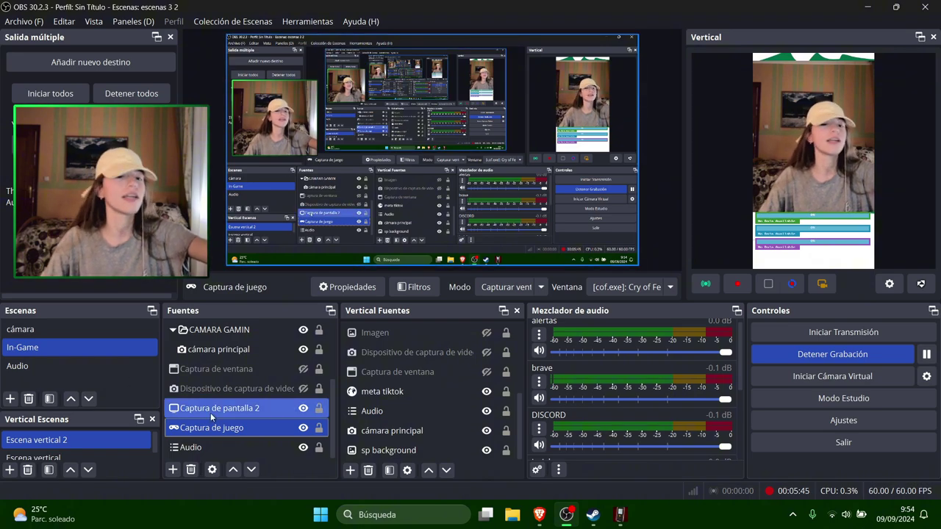
click(439, 390)
ctrl+click(438, 386)
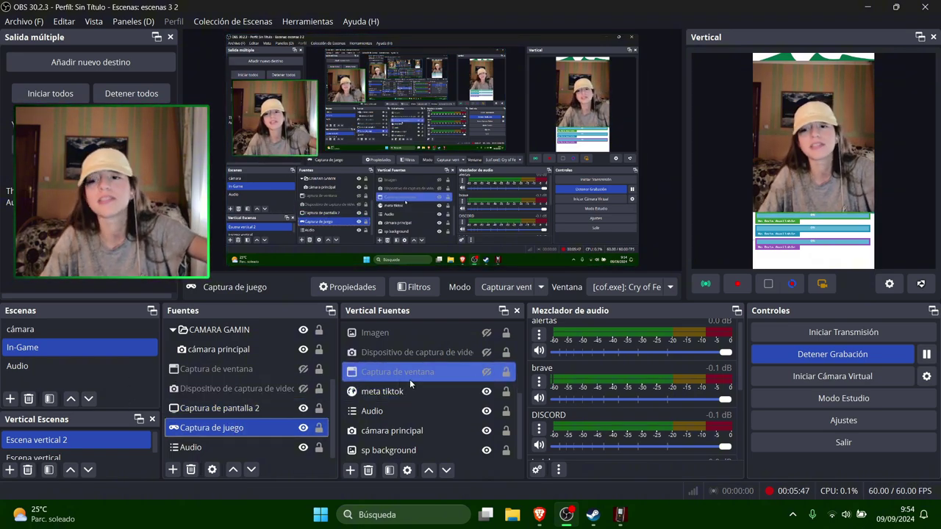
Minimize the OBS and browser windows, search the system for "nvi" and open the NVIDIA Control Panel.
click(866, 8)
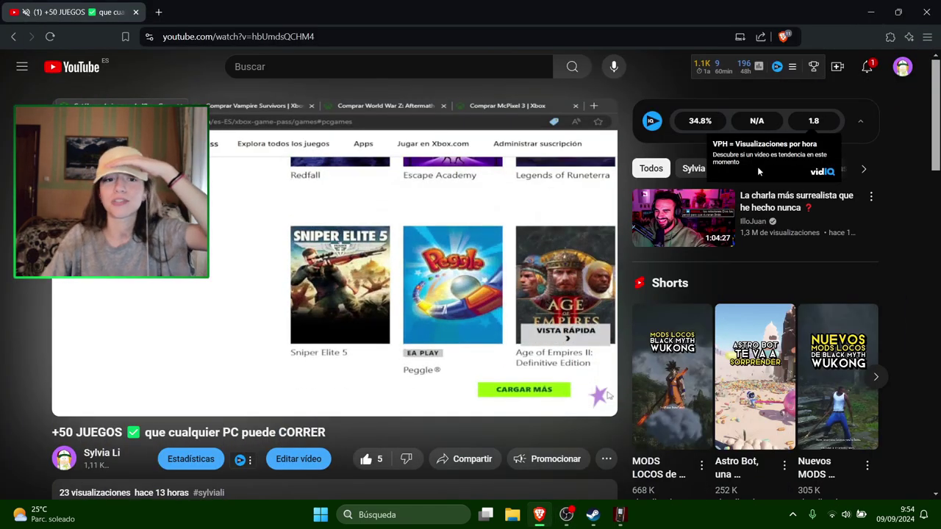
scroll(506, 414, down, 1)
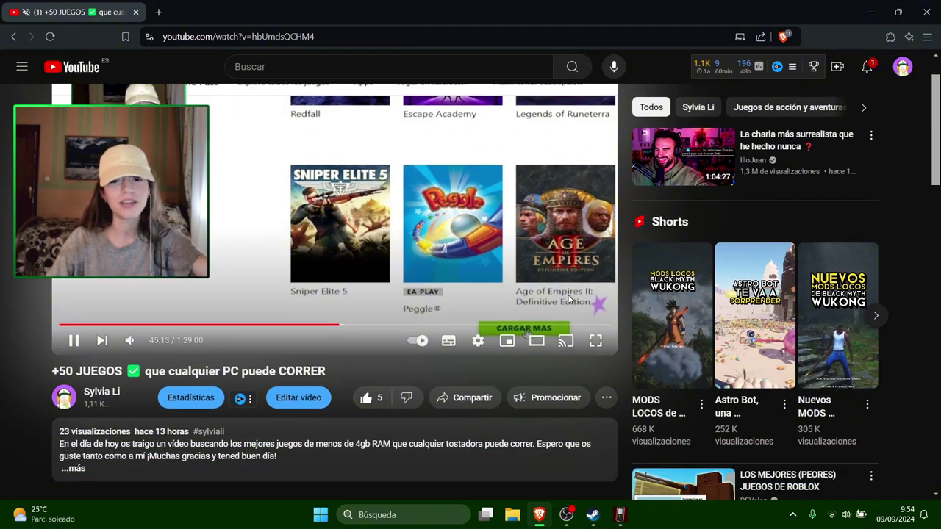
scroll(564, 306, up, 1)
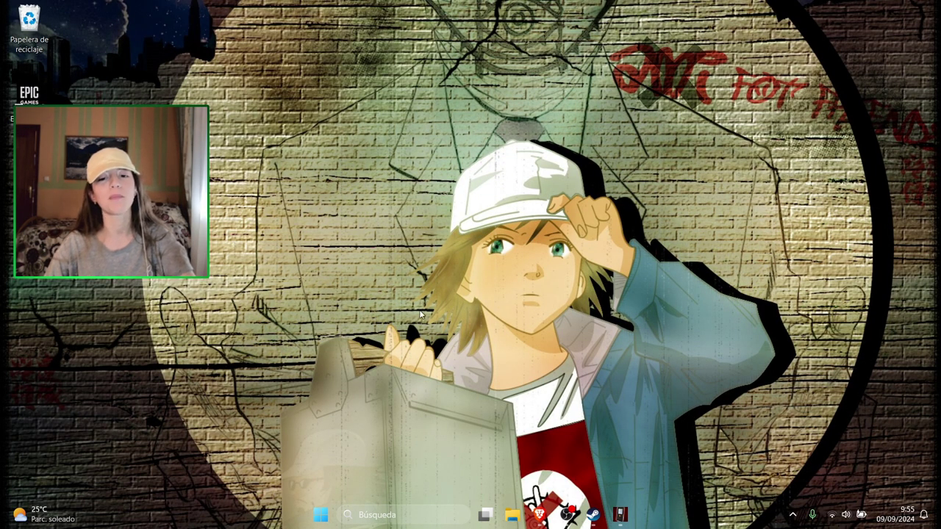
key(super)
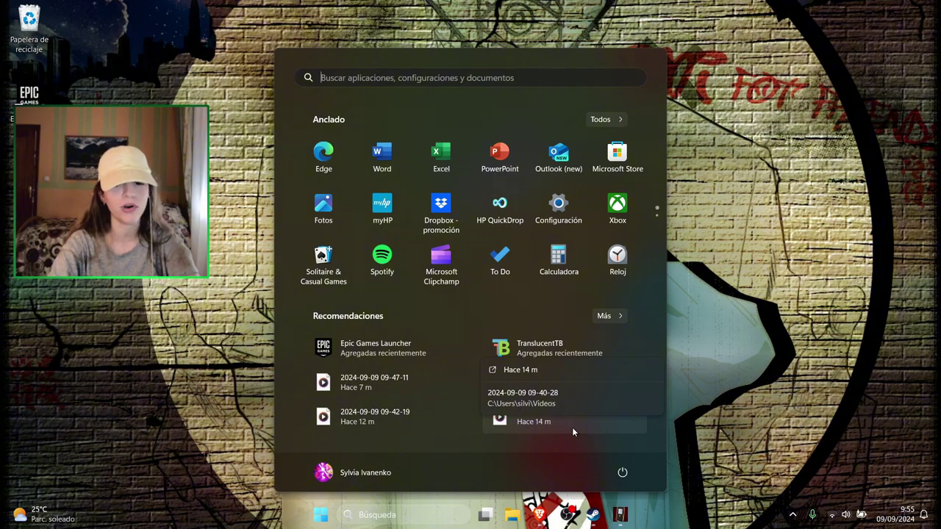
text(nvi)
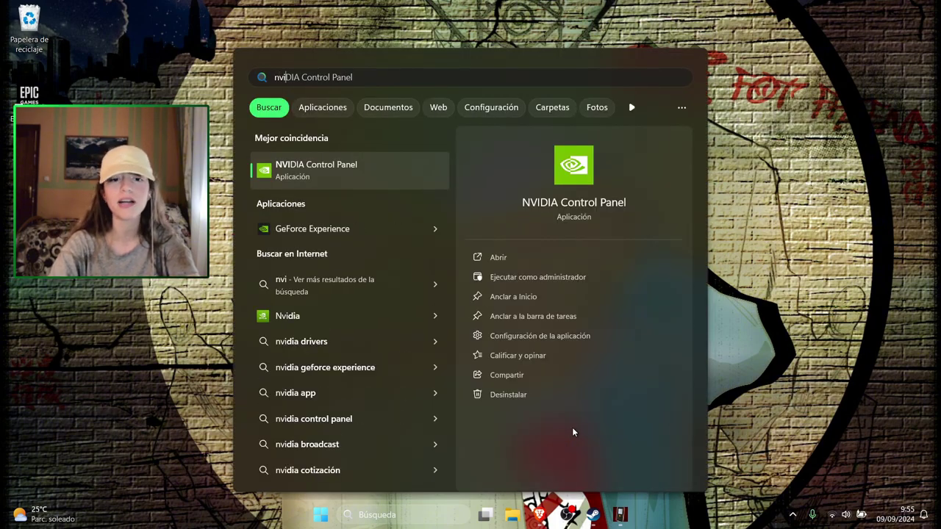
click(332, 179)
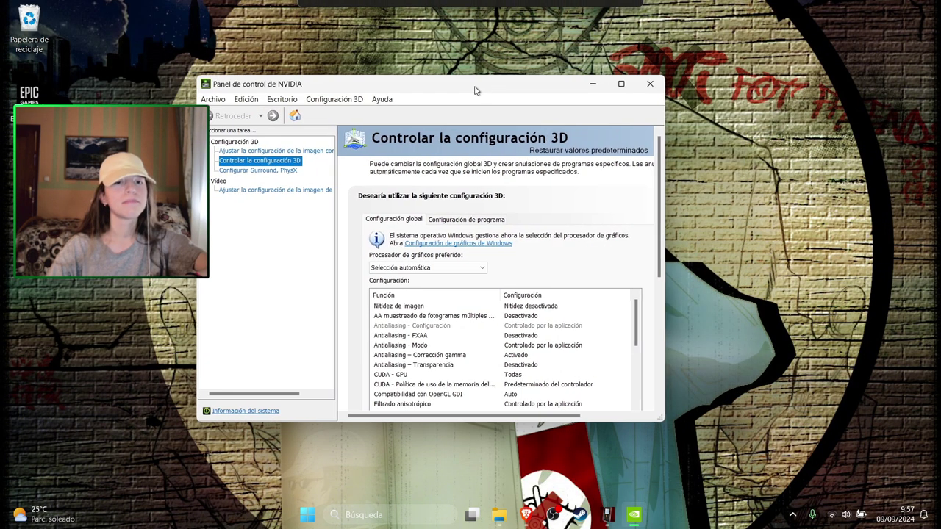
Open the NVIDIA Control Panel's system information and move its window aside to read the graphics card details.
drag(478, 74, 539, 119)
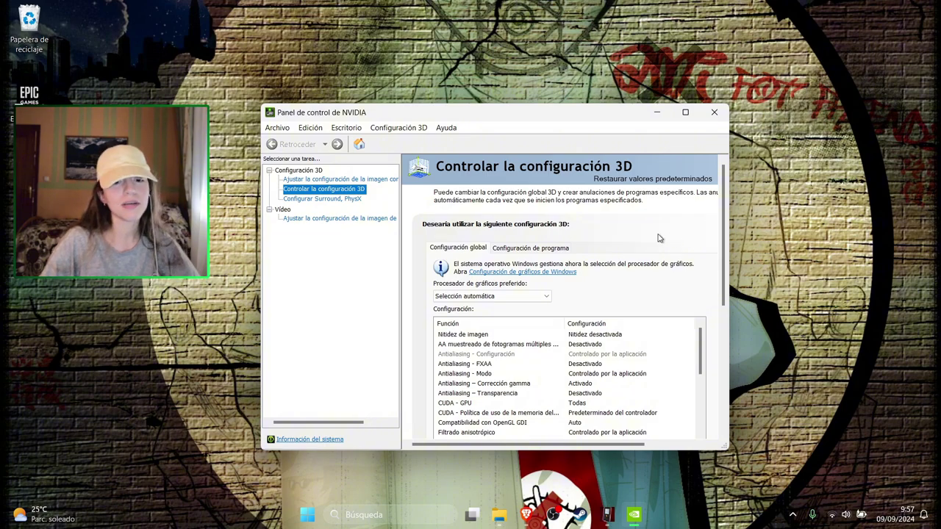
click(309, 438)
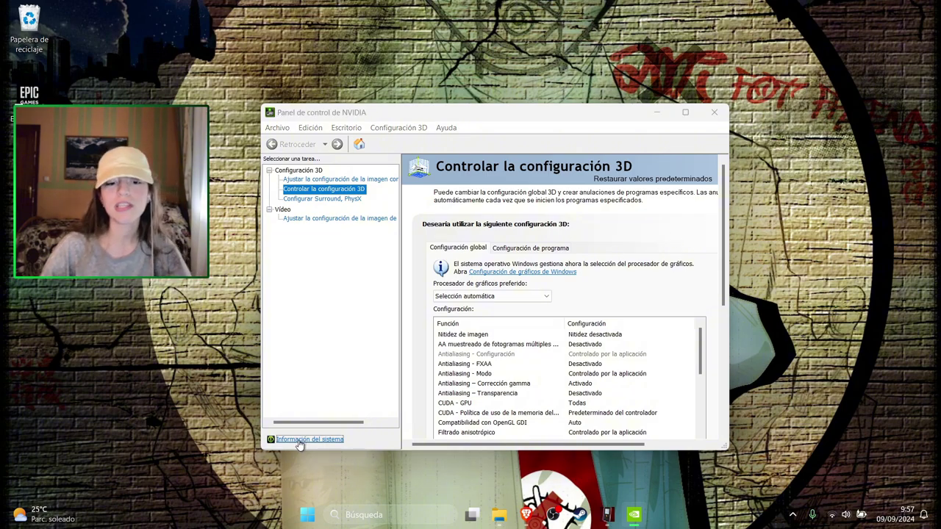
drag(452, 184, 308, 137)
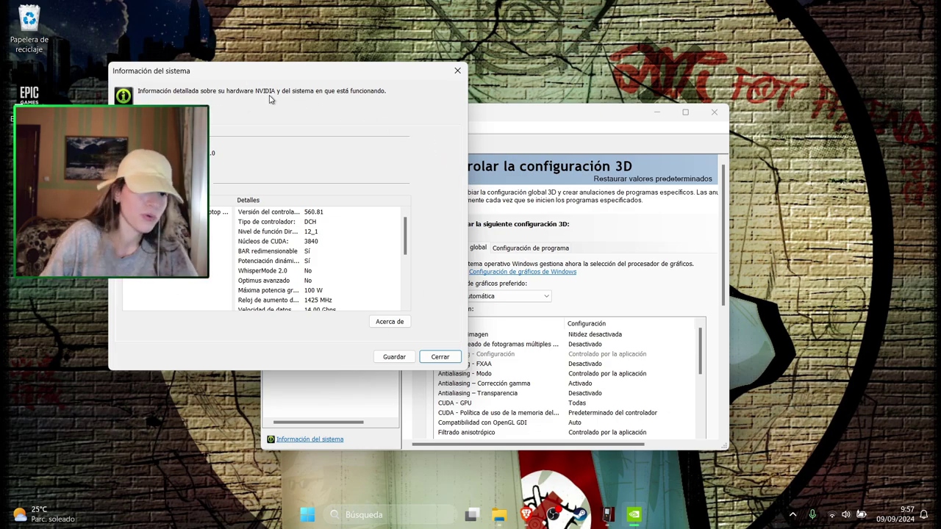
drag(269, 80, 721, 53)
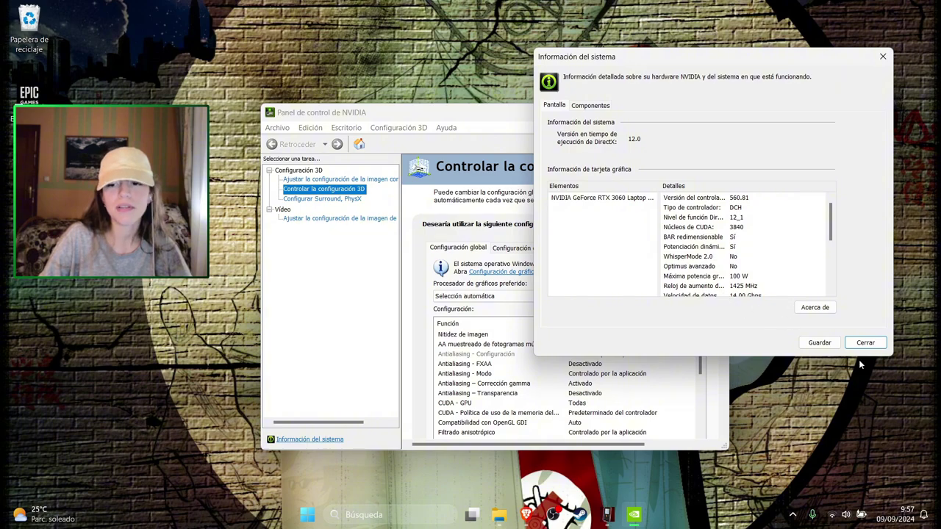
Switch to the Brave browser and search the web for "nvidia drivers".
click(529, 519)
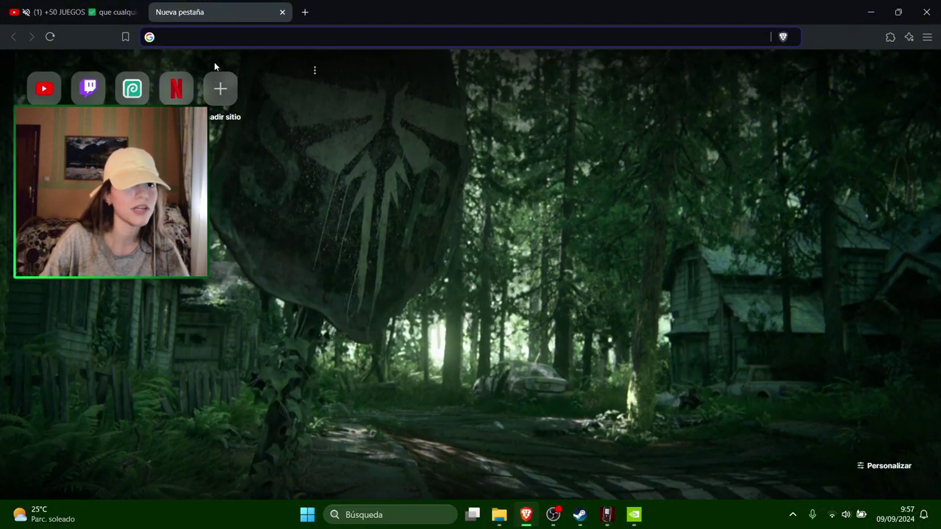
click(229, 40)
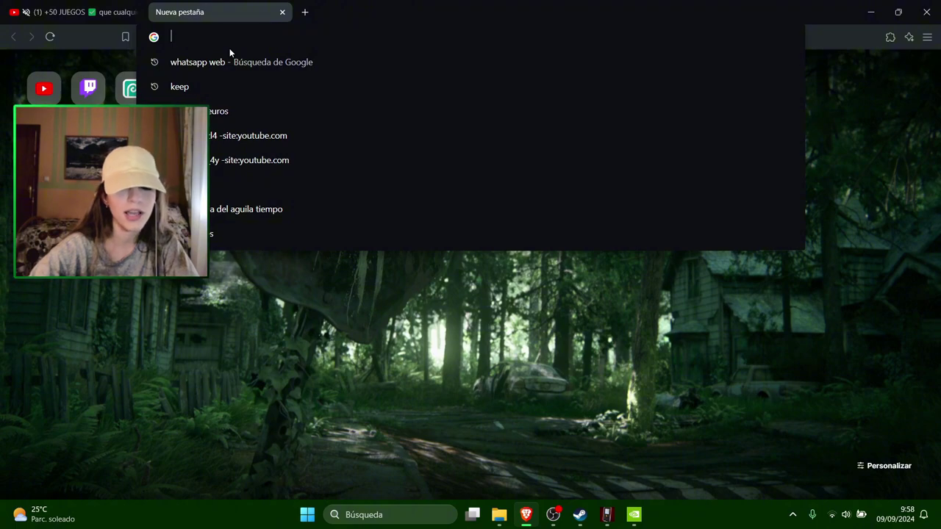
text(nvidia)
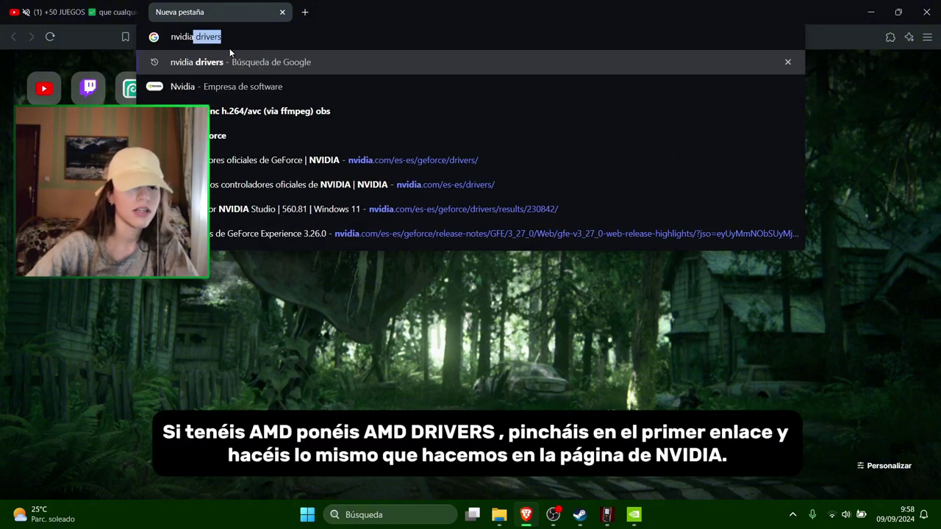
text( driver)
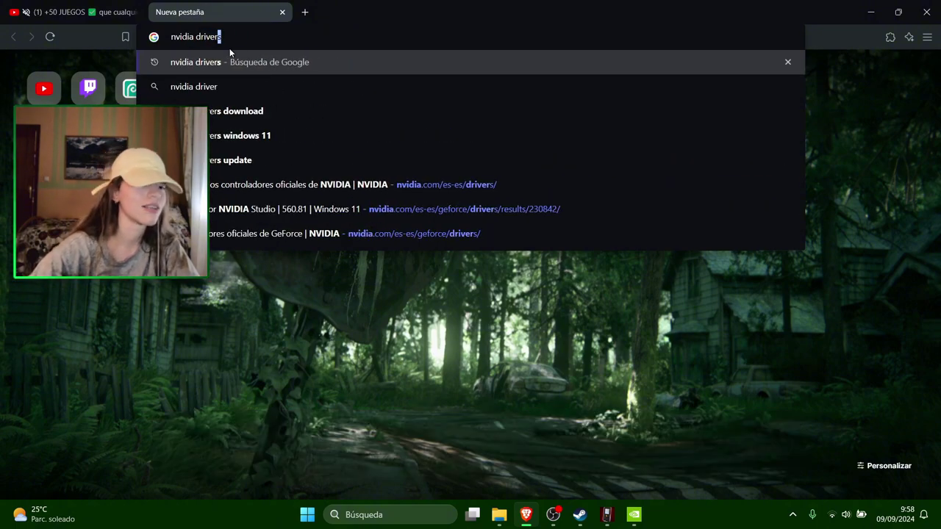
text(s)
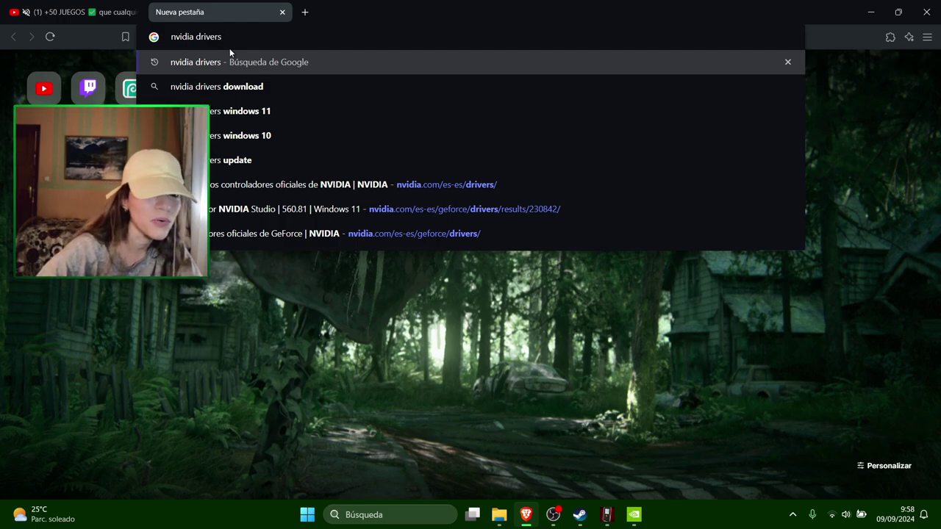
key(Return)
Open the official NVIDIA drivers page from the search results and go to its GeForce drivers page.
drag(140, 163, 458, 208)
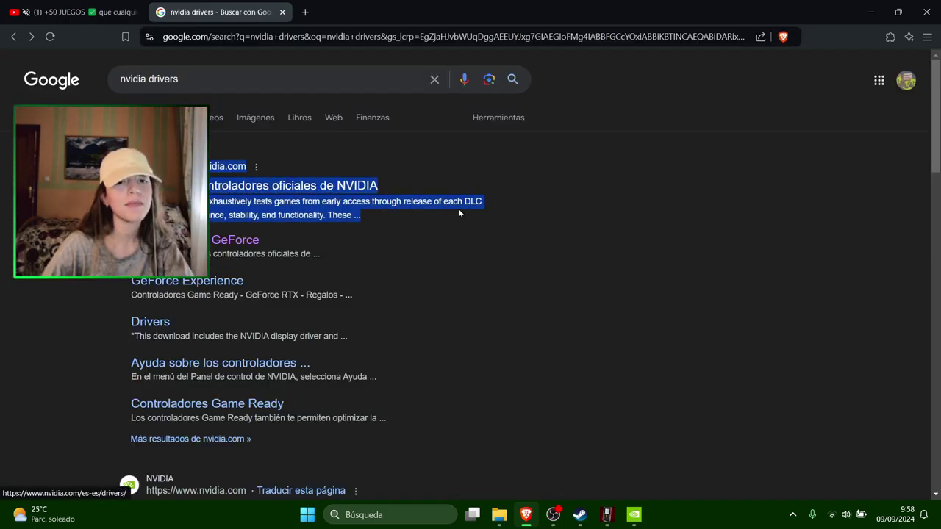
click(426, 176)
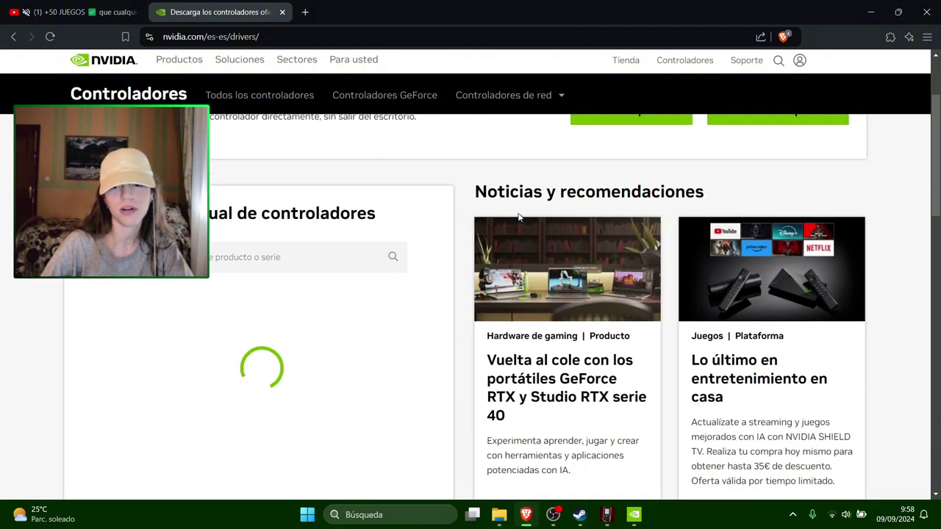
scroll(515, 258, down, 2)
scroll(504, 351, up, 4)
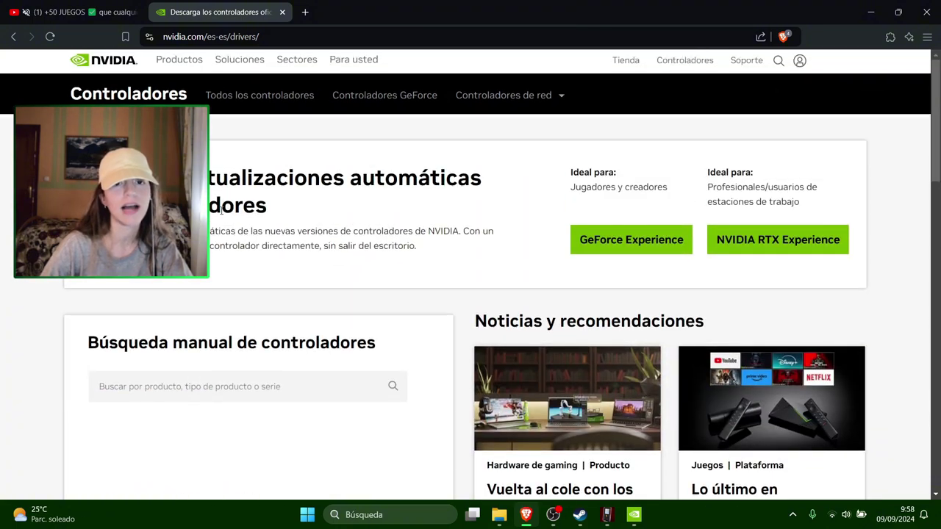
click(364, 103)
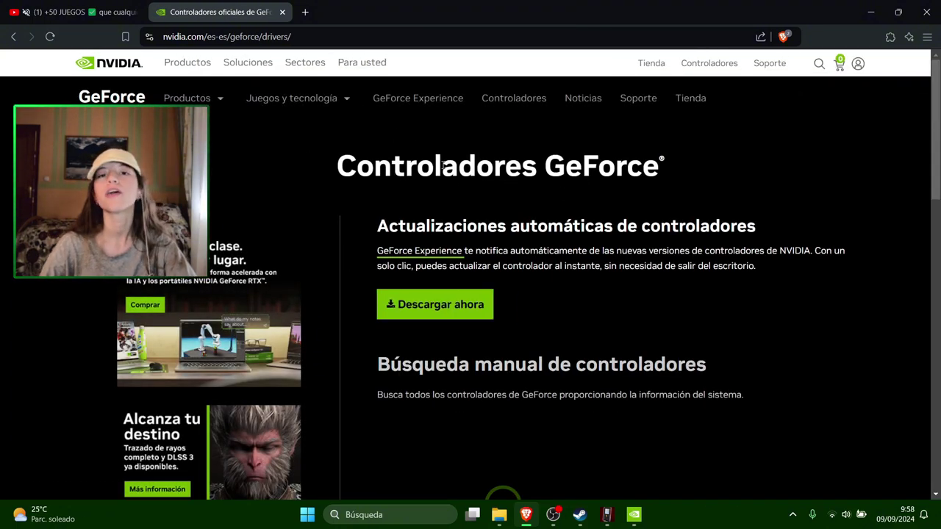
Choose GeForce as the product type in the manual driver search form.
scroll(669, 248, down, 1)
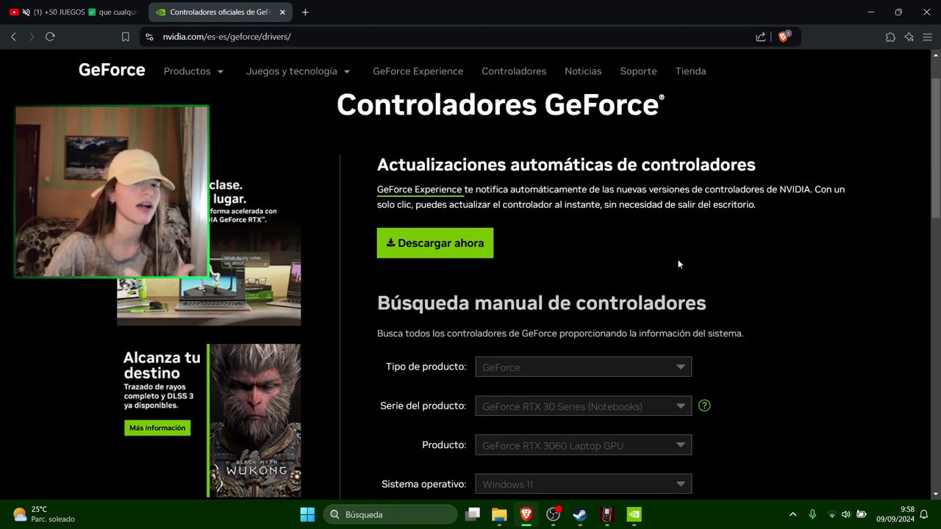
scroll(678, 265, down, 3)
drag(710, 119, 368, 121)
click(798, 210)
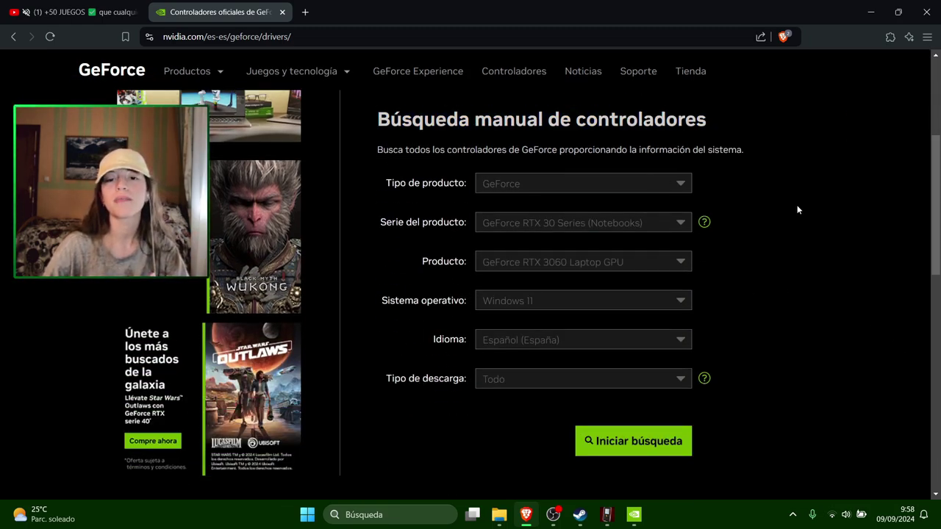
click(580, 182)
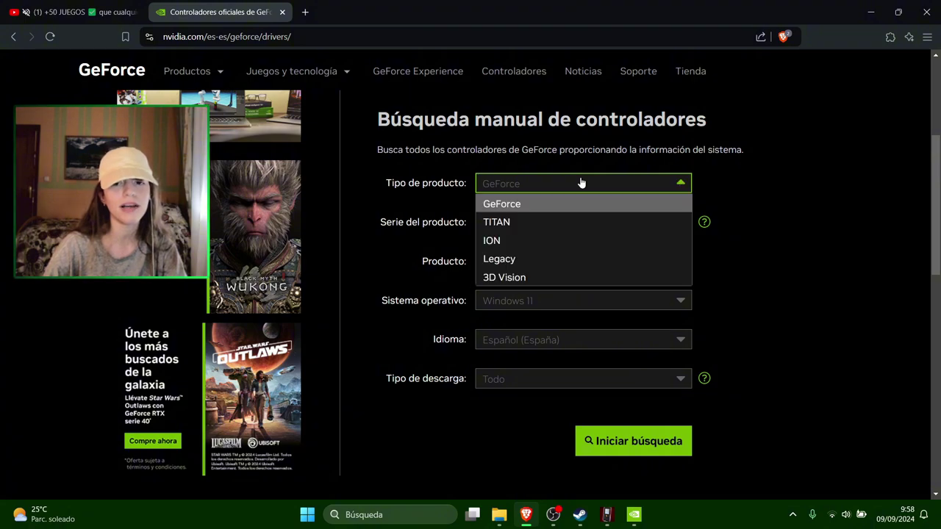
click(639, 213)
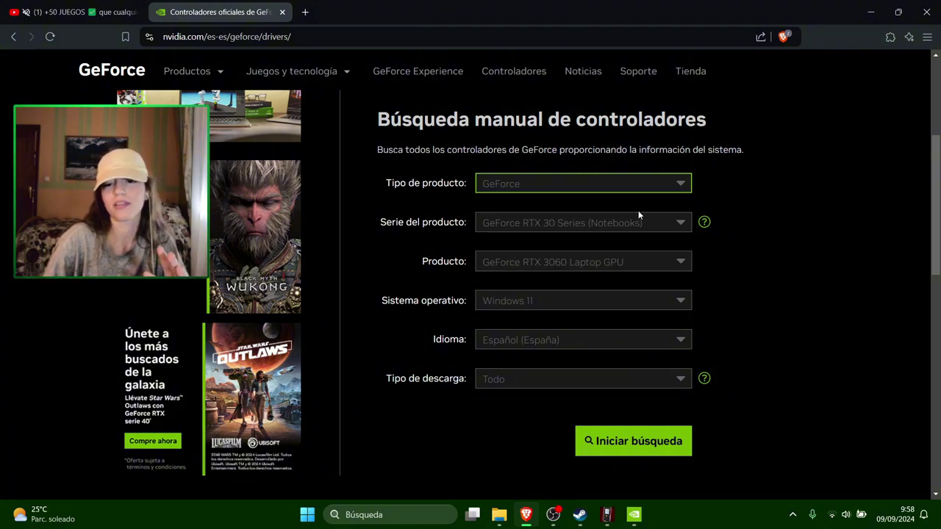
Check the graphics card model in the NVIDIA system information and set the product series to GeForce RTX 30 Series (Notebooks).
click(636, 521)
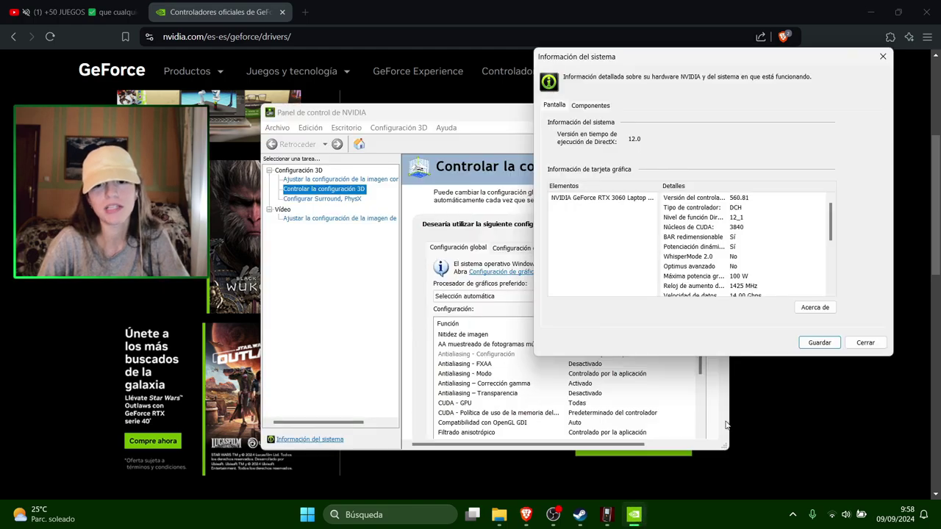
click(566, 206)
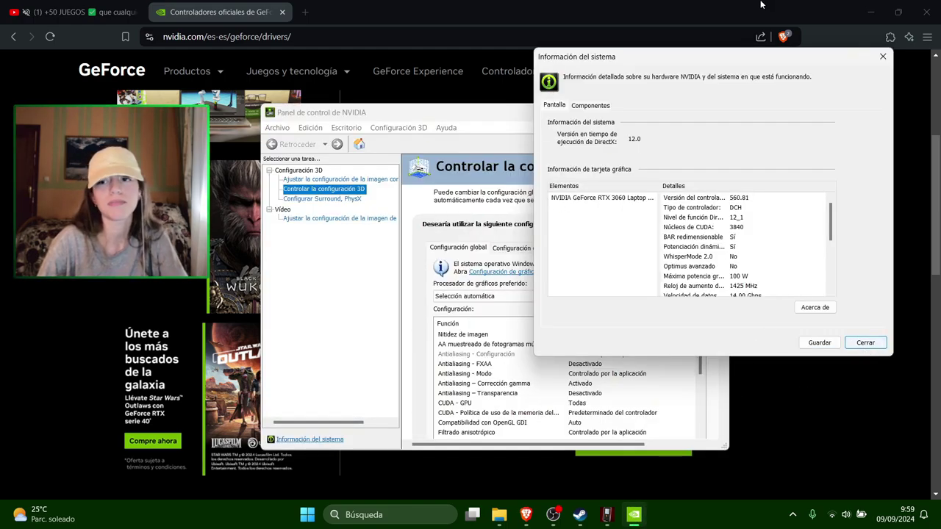
click(865, 343)
drag(375, 225, 547, 227)
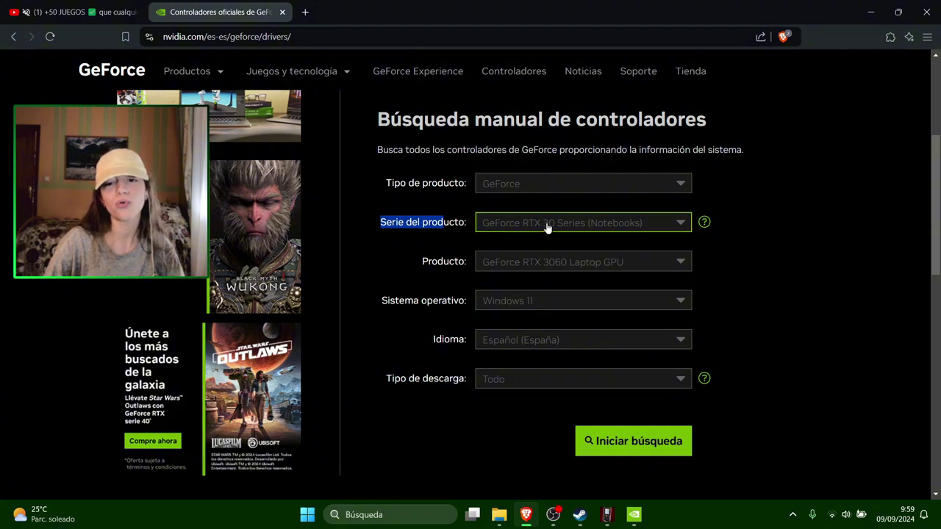
click(573, 233)
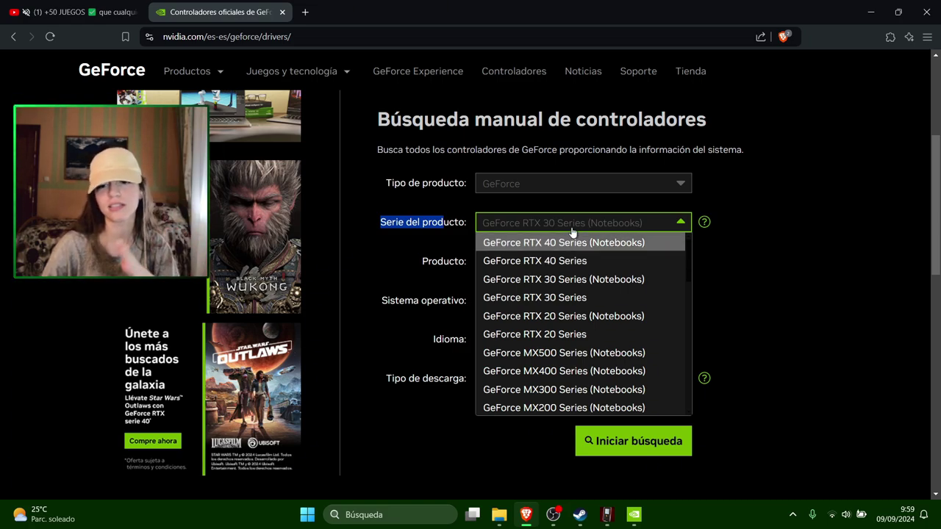
click(578, 281)
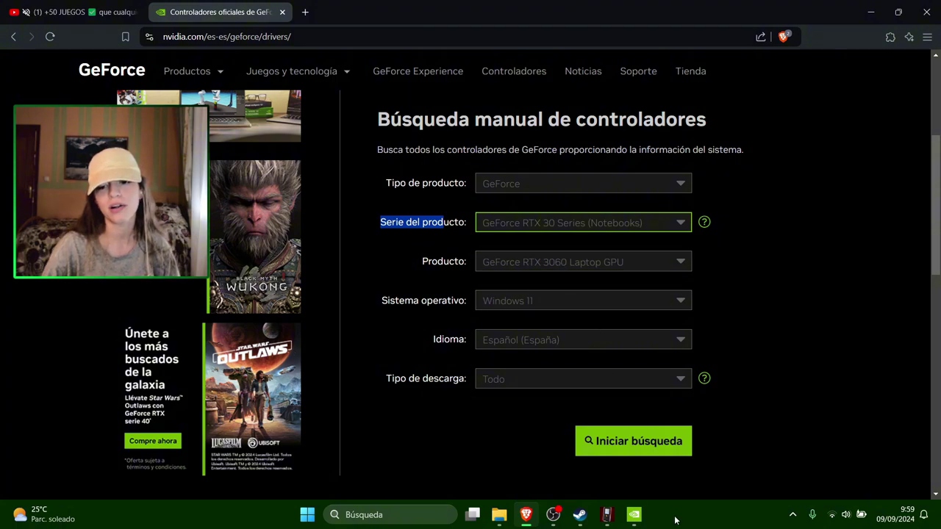
Compare the listed products with the card in the NVIDIA system information and choose GeForce RTX 3060 Laptop GPU.
click(635, 519)
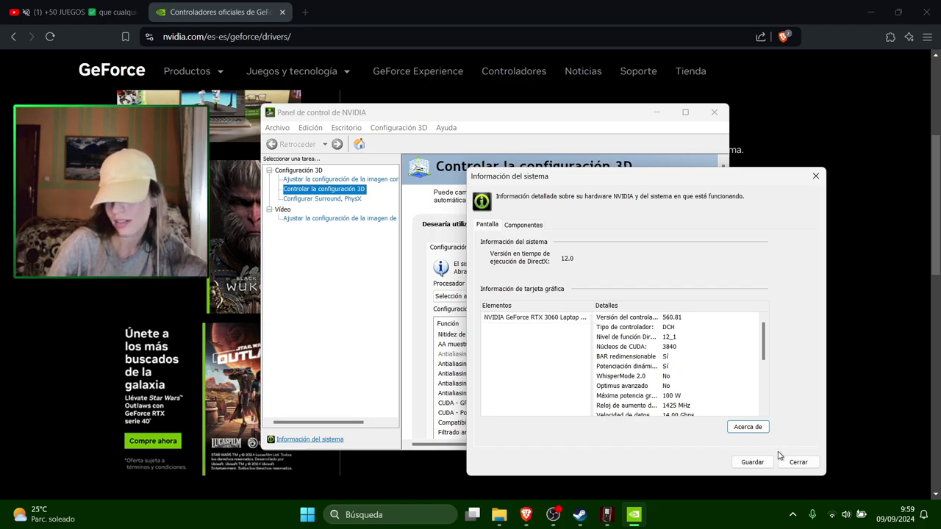
click(906, 336)
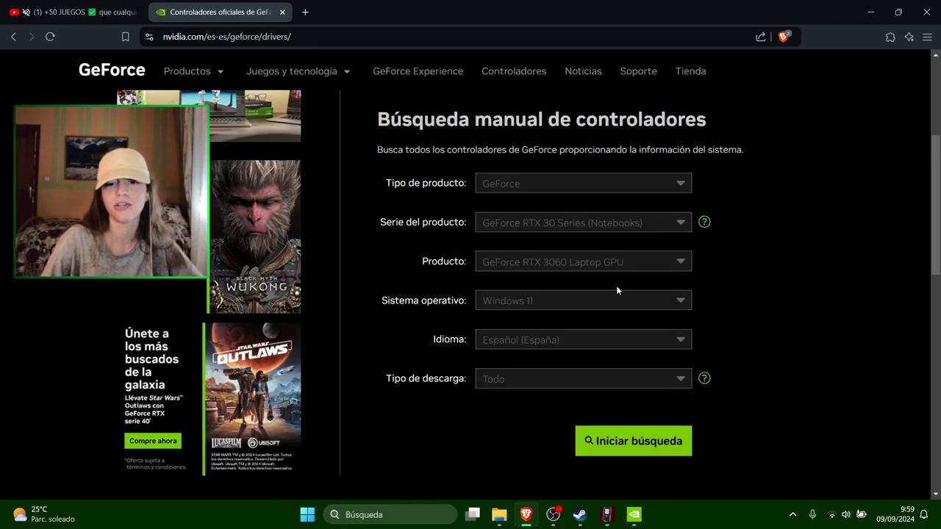
click(588, 261)
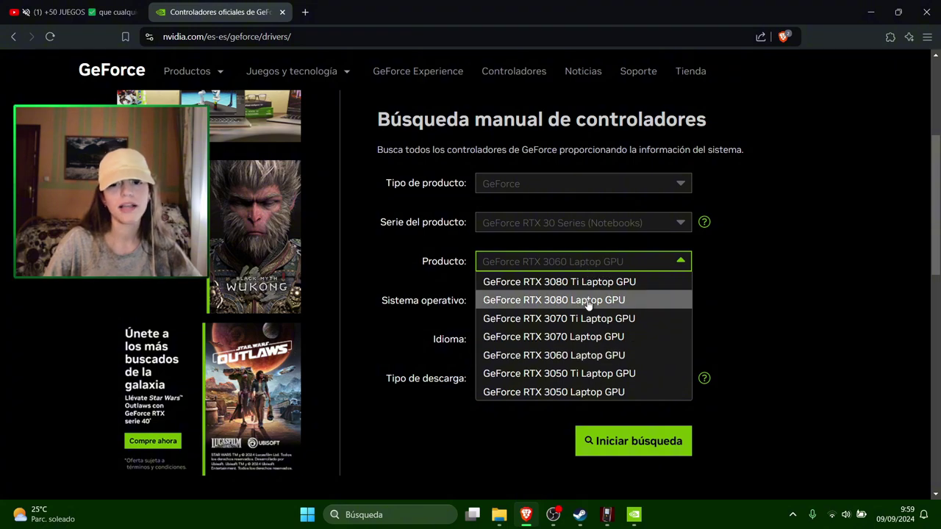
scroll(573, 374, down, 2)
scroll(581, 353, up, 1)
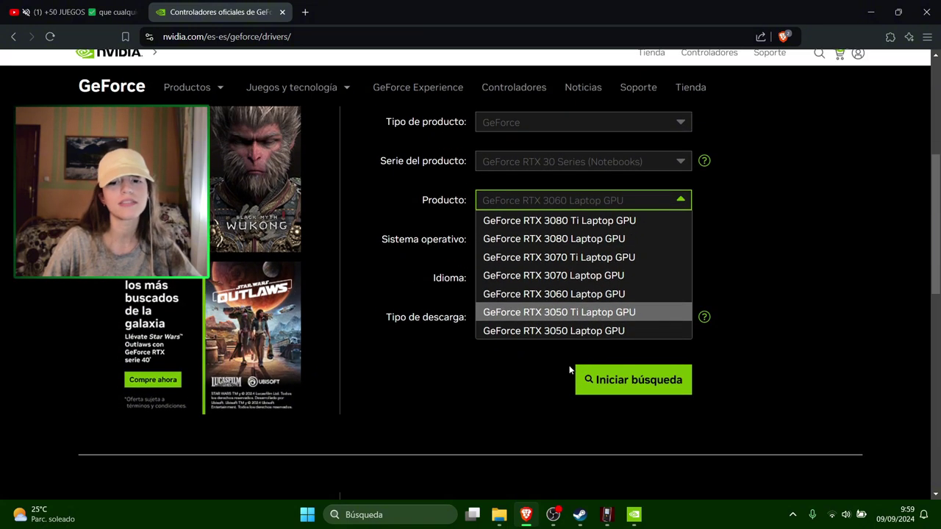
click(635, 517)
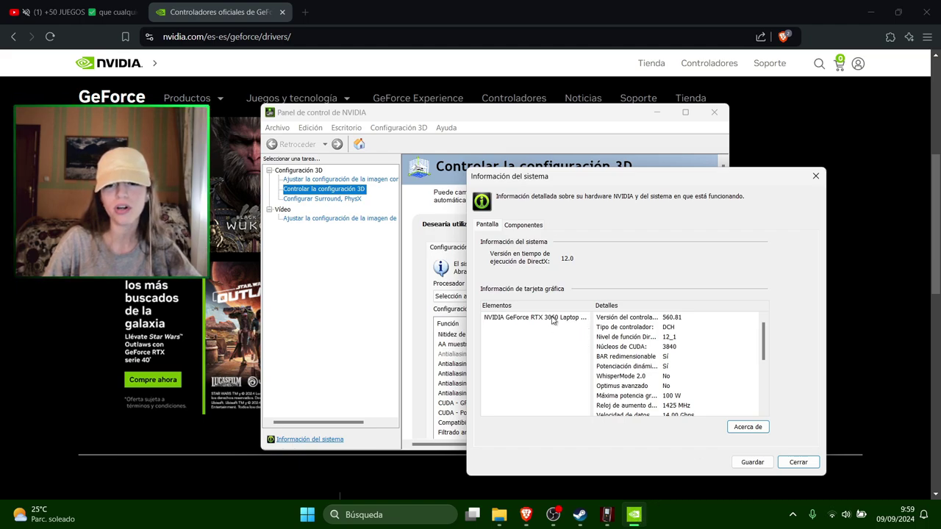
key(alt+Tab)
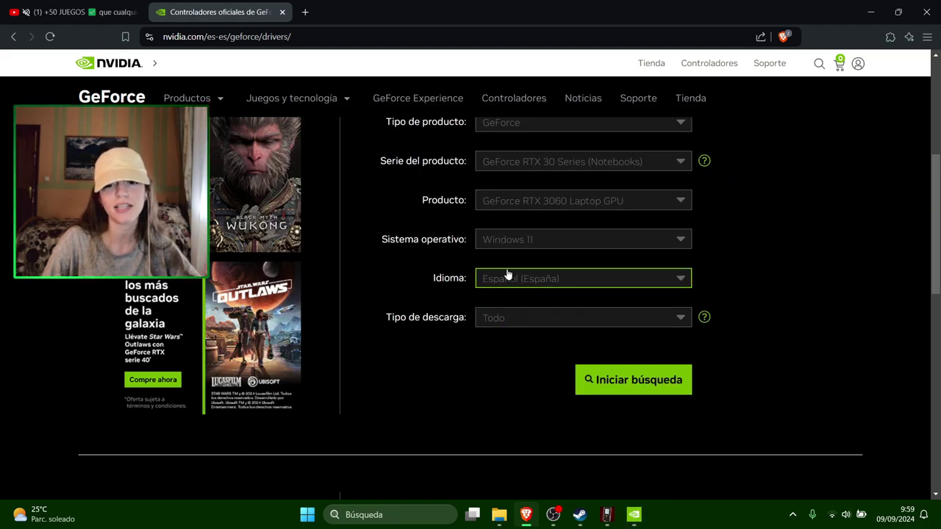
click(537, 205)
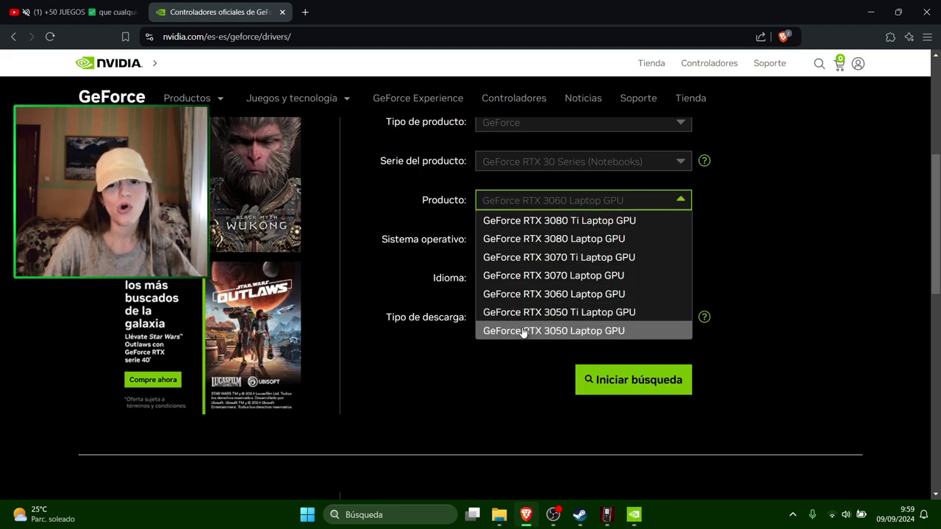
click(543, 296)
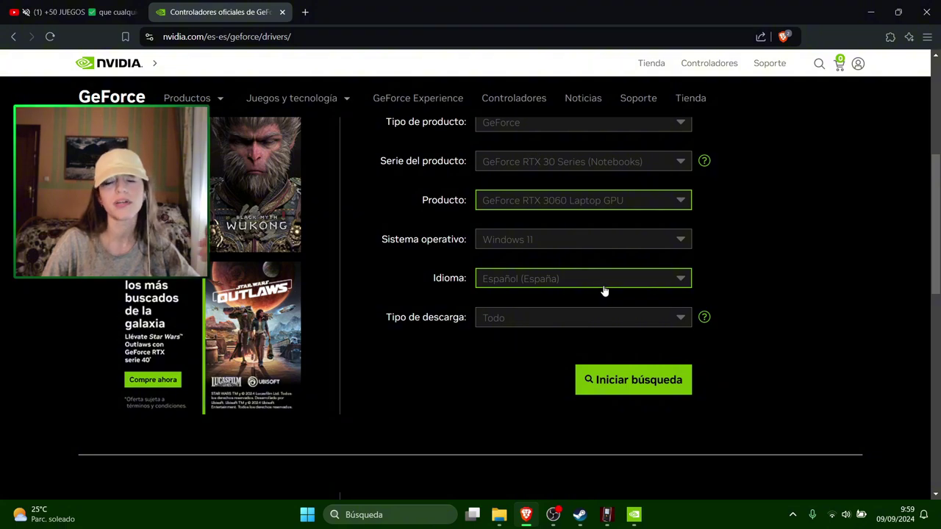
Open the Windows System settings page from the GeForce driver search.
scroll(671, 440, up, 2)
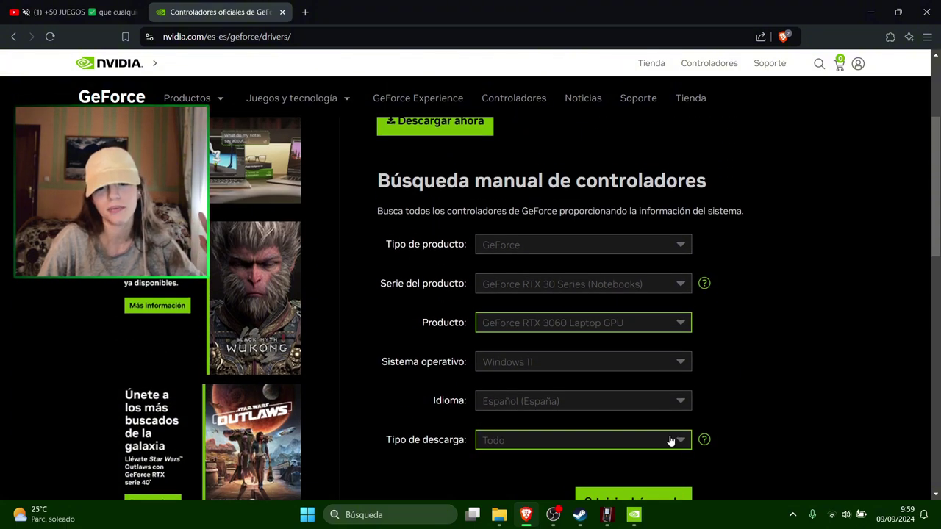
right_click(312, 526)
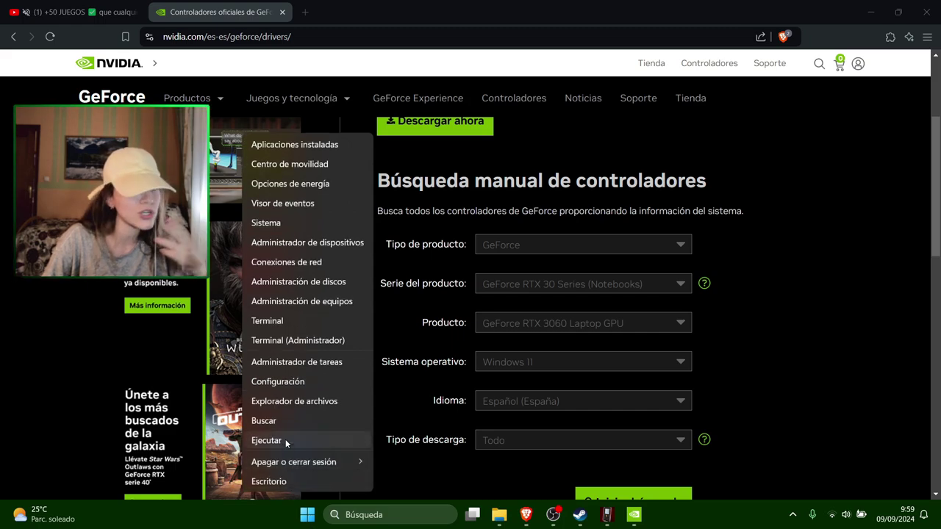
click(286, 226)
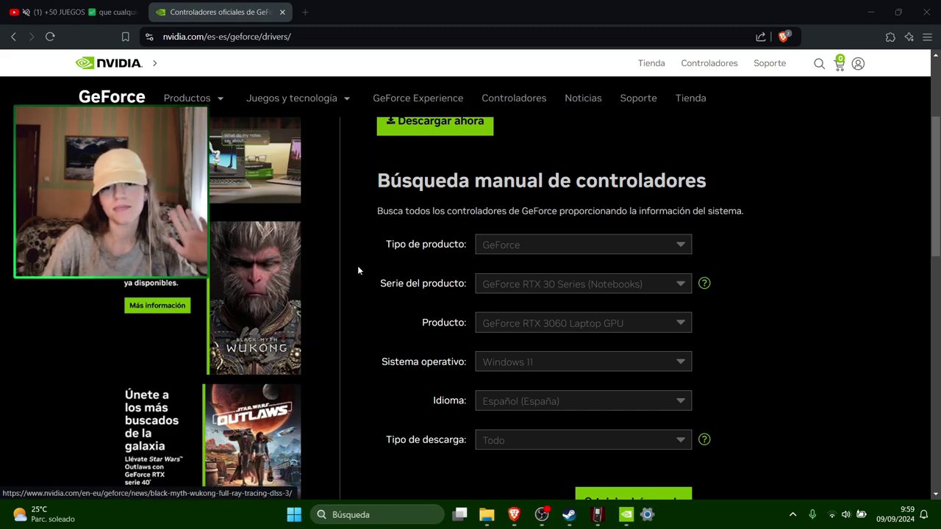